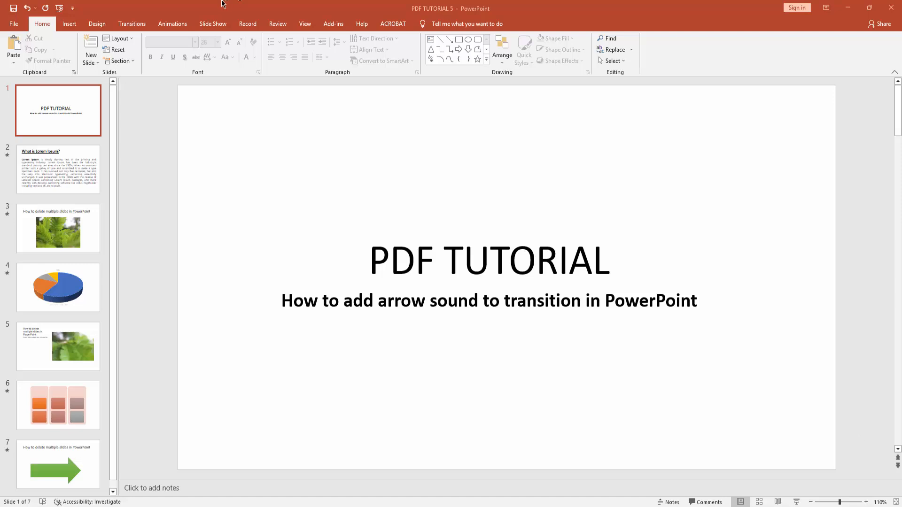
Step: Apply the Wind transition from the Exciting gallery to title slide 1
click(131, 24)
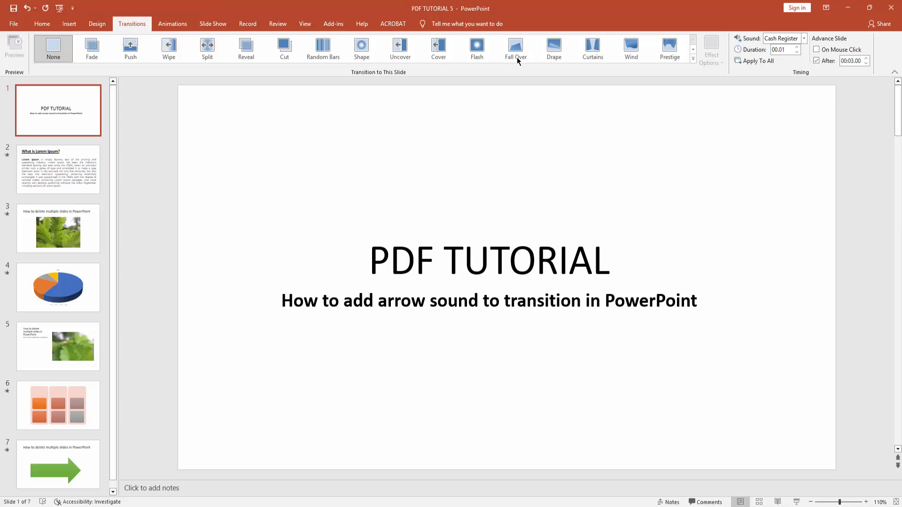
click(696, 60)
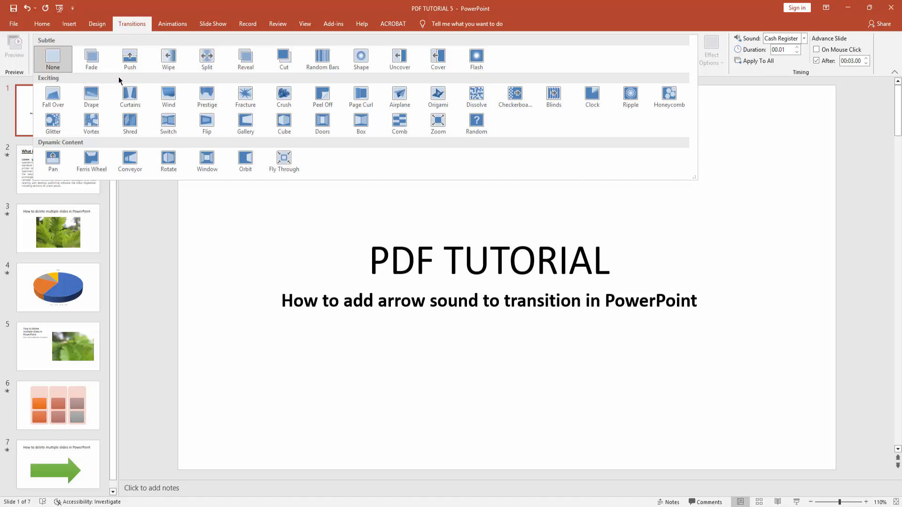
click(169, 95)
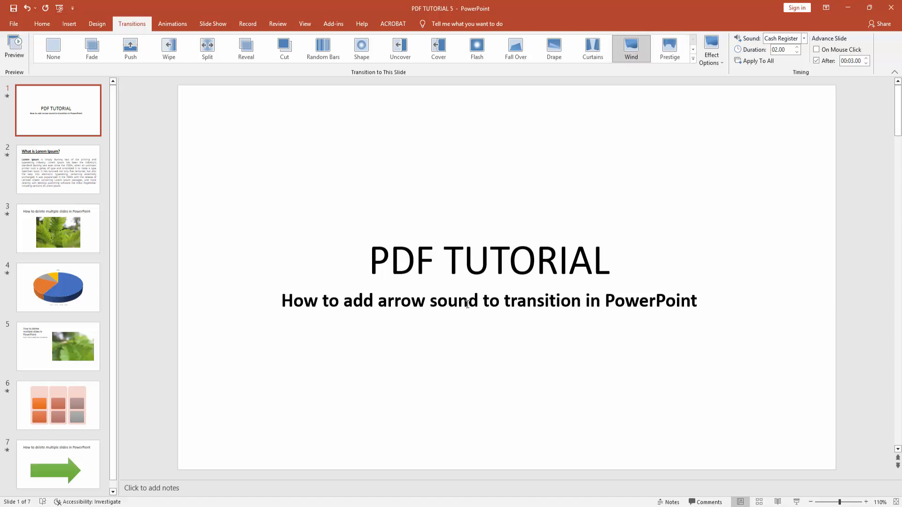
Step: Set the transition sound to Arrow in place of Cash Register
click(804, 39)
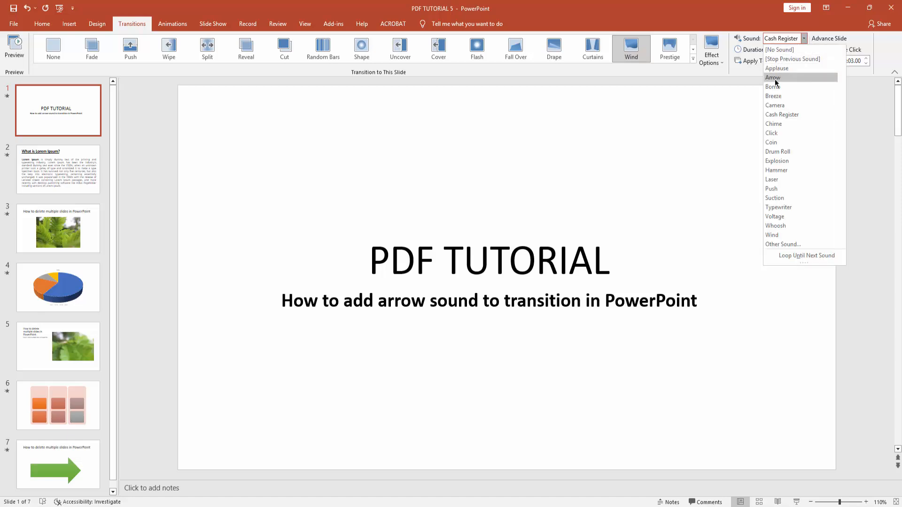
click(798, 79)
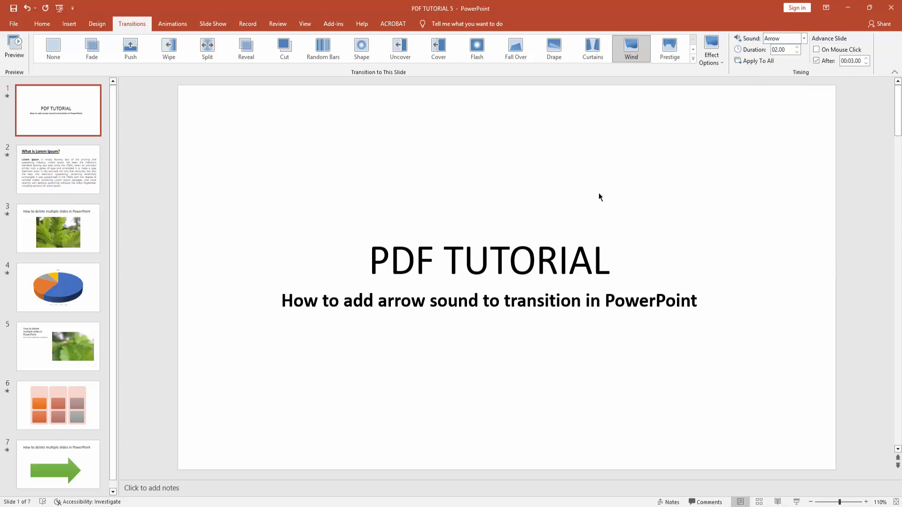
Step: Preview the Wind transition with the Arrow sound several times on the slide
click(633, 49)
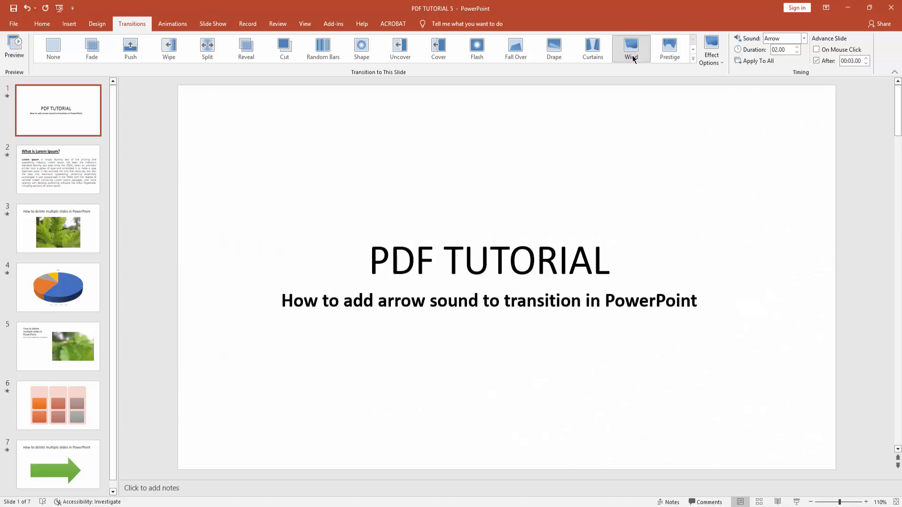
click(633, 57)
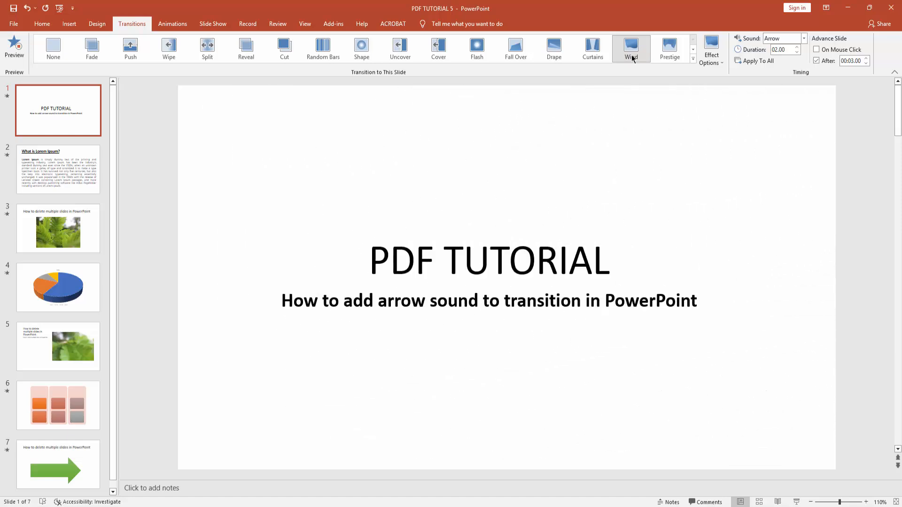
click(633, 57)
click(632, 58)
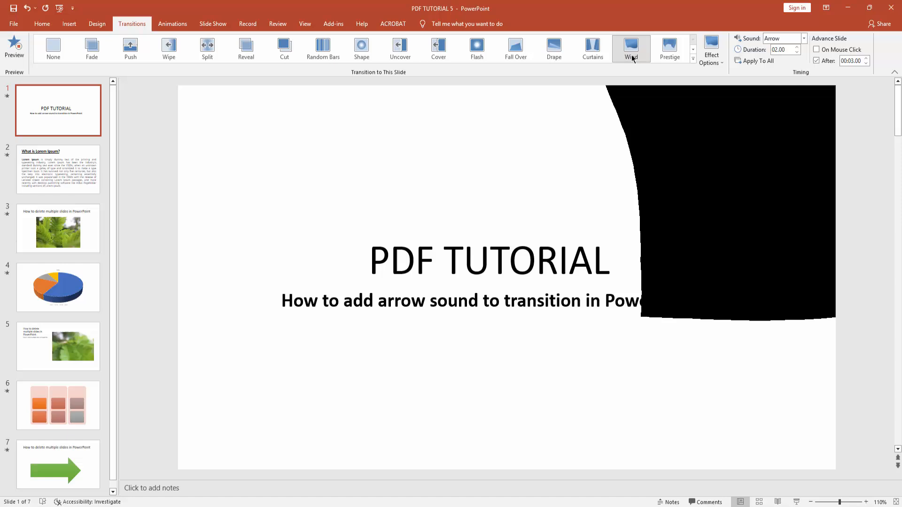
click(632, 58)
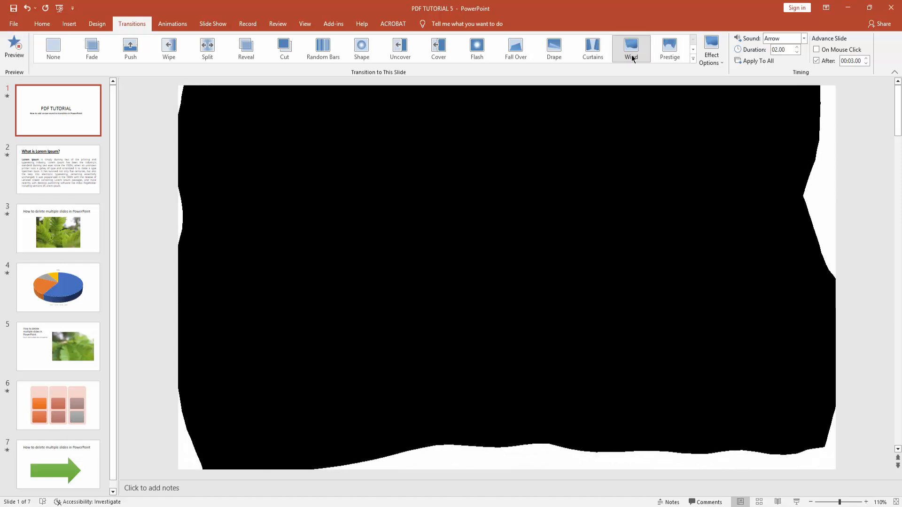
click(632, 58)
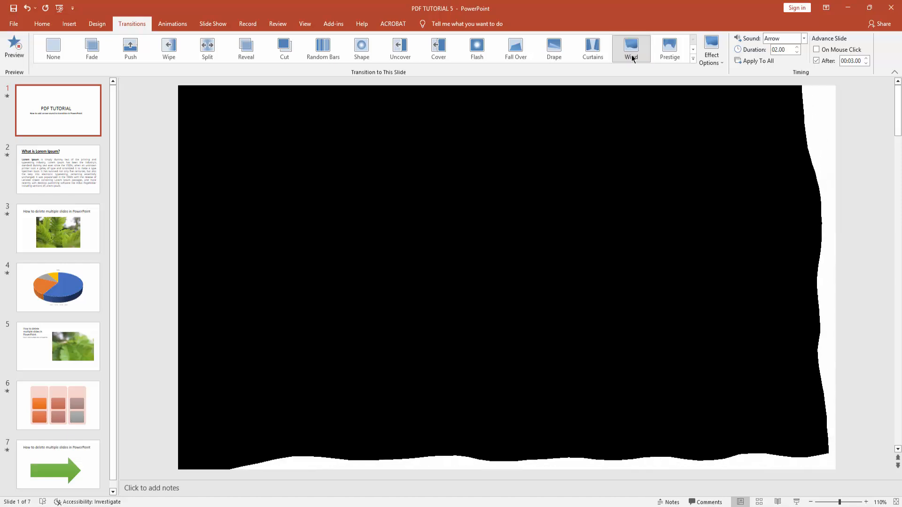
click(631, 54)
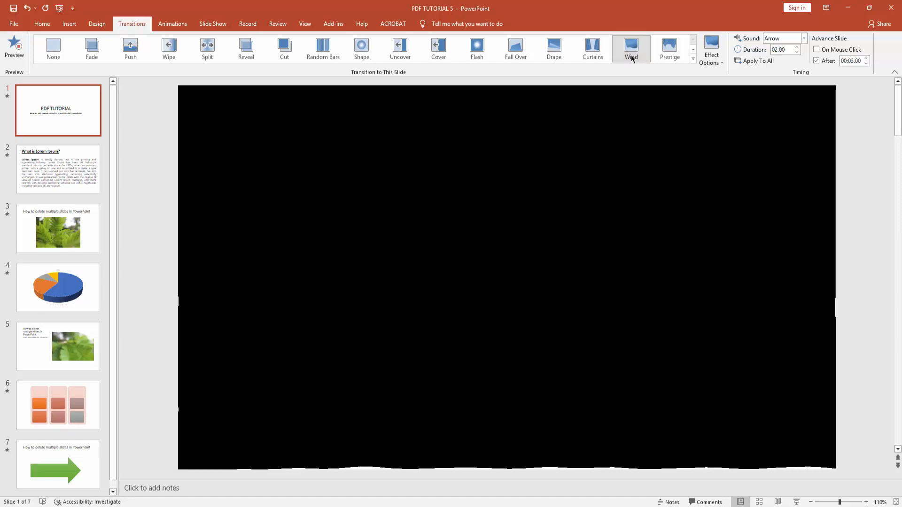
click(631, 54)
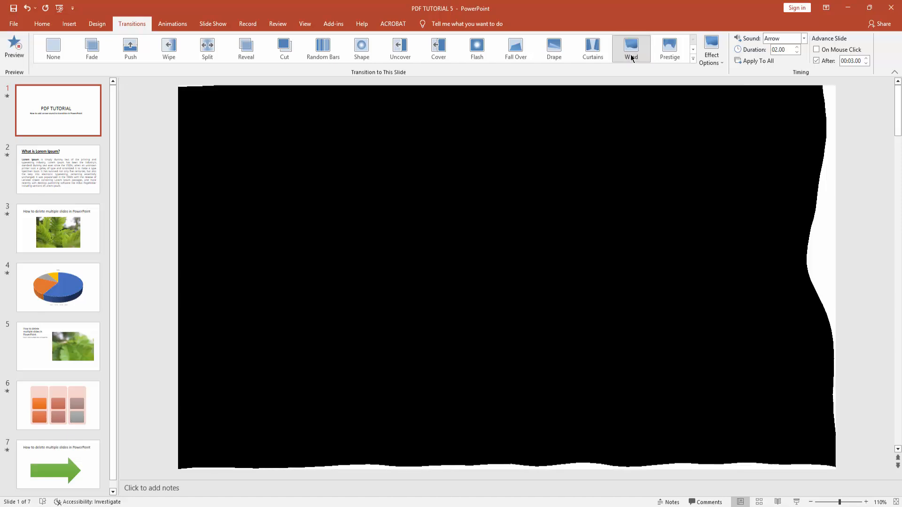